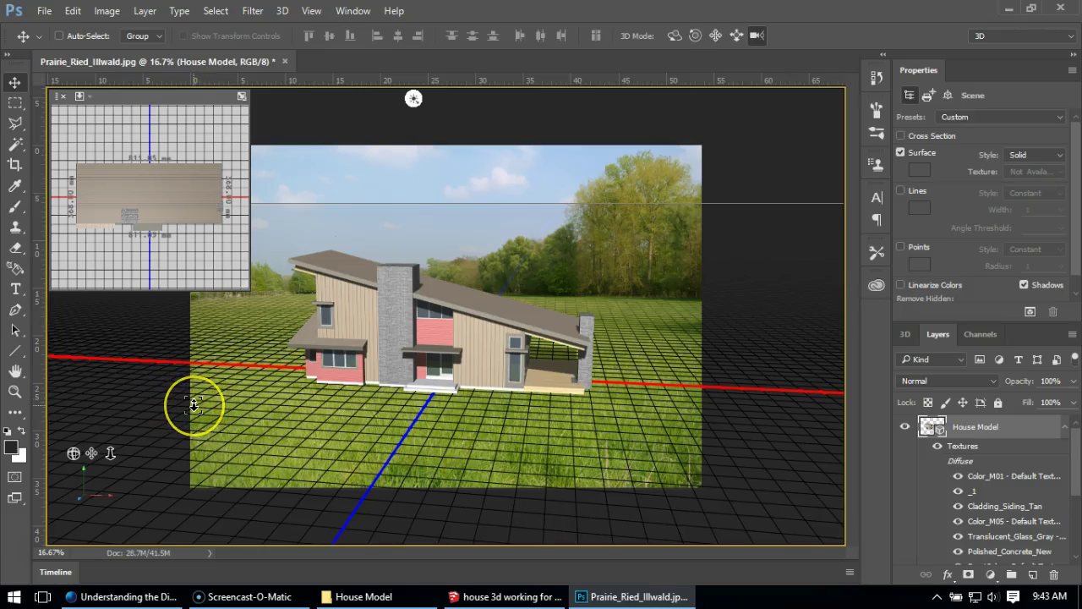
- Orbit the 3D camera to view the house model from a new angle
left_click(231, 409)
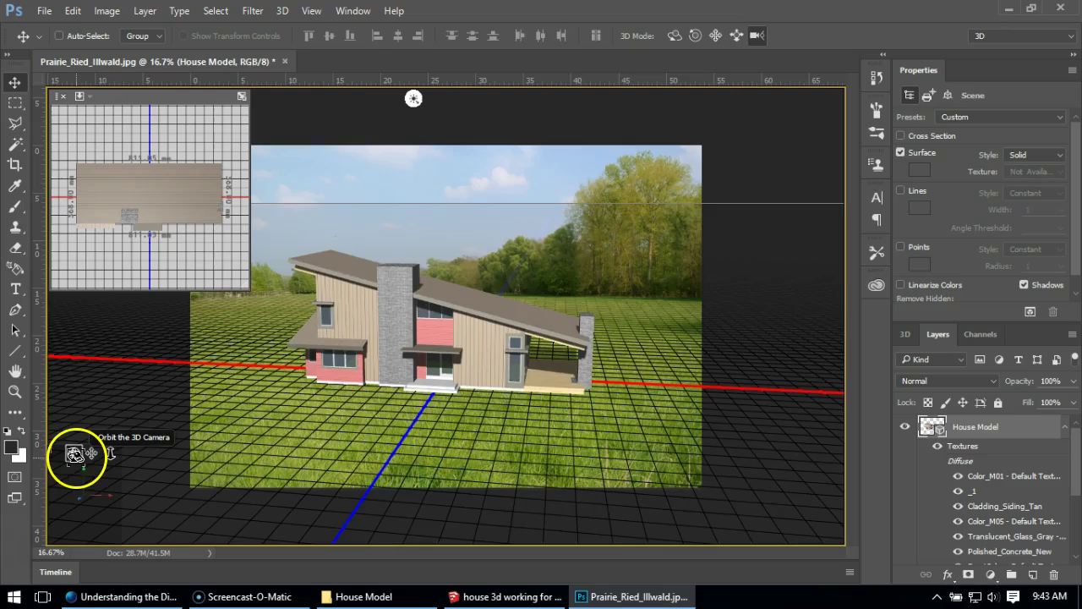
left_click_drag(73, 452, 67, 457)
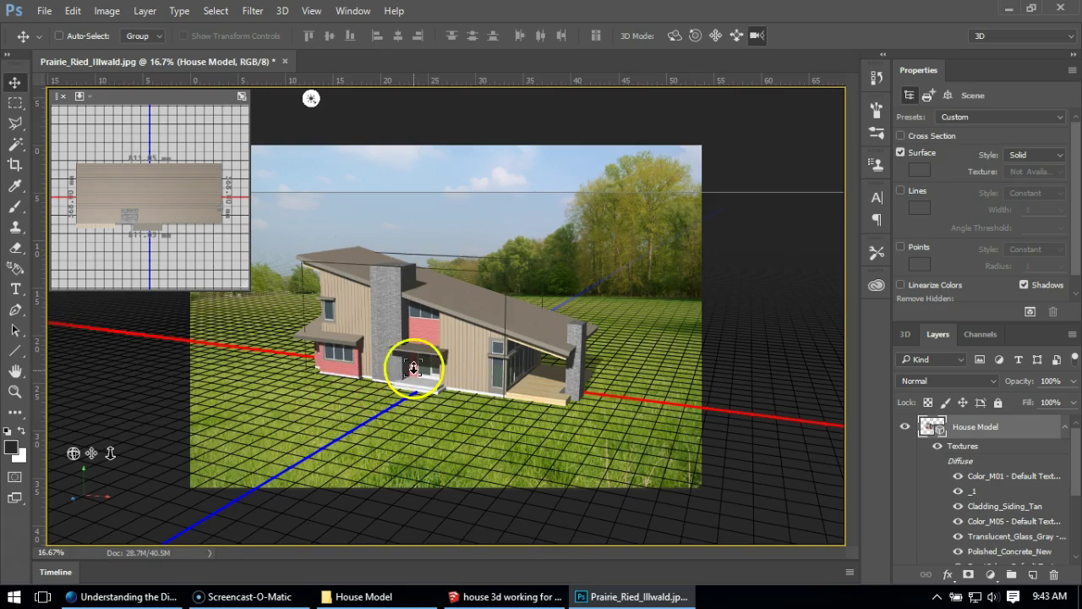
- Filter the 3D panel to materials and select Cladding_Siding_Tan to show its 10% bump settings
left_click(906, 334)
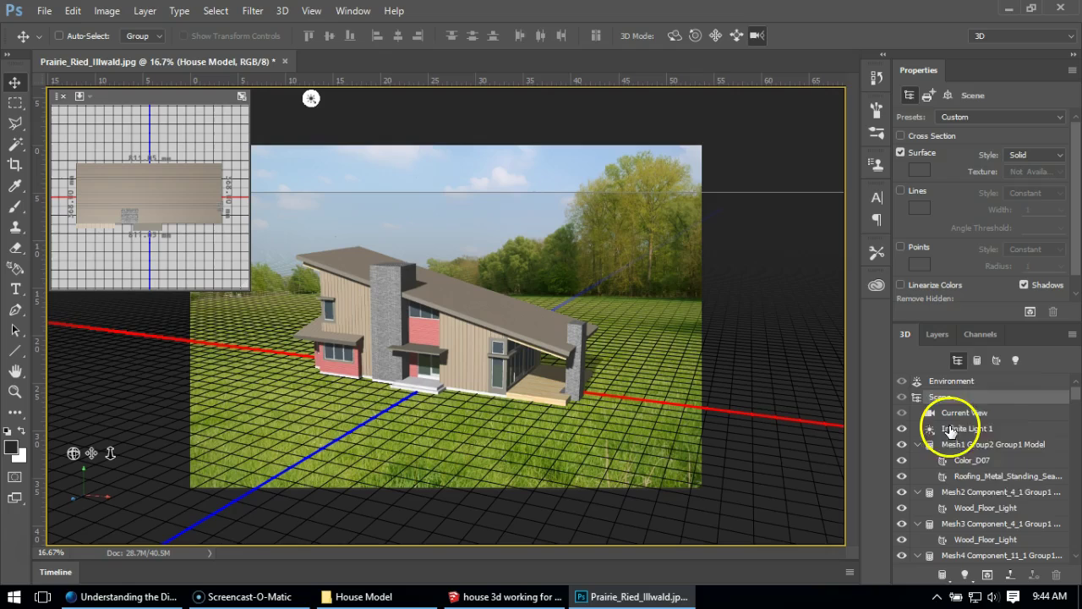
left_click(998, 359)
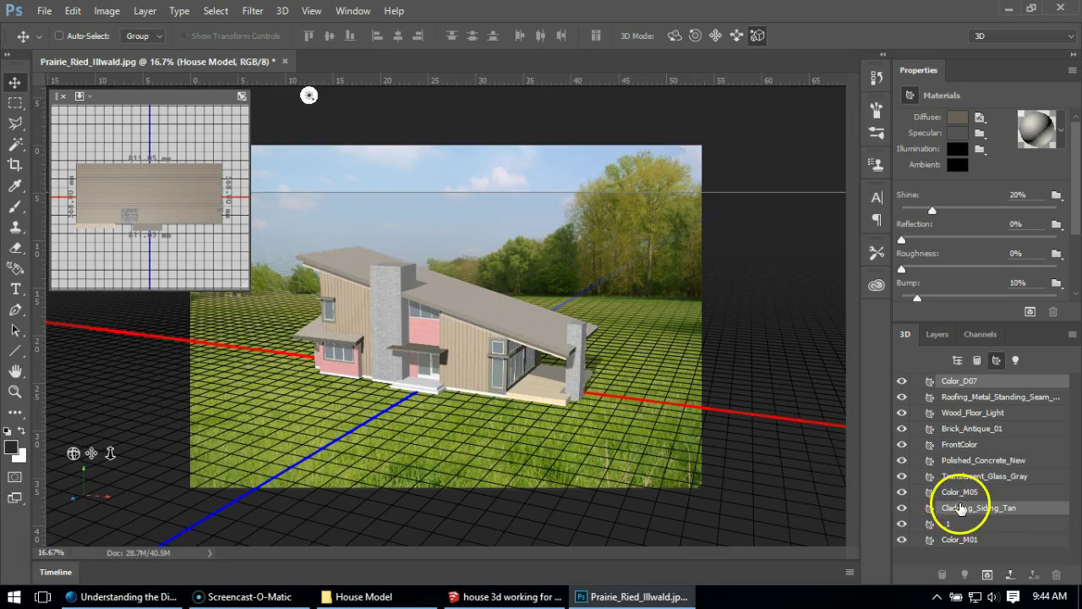
left_click(964, 509)
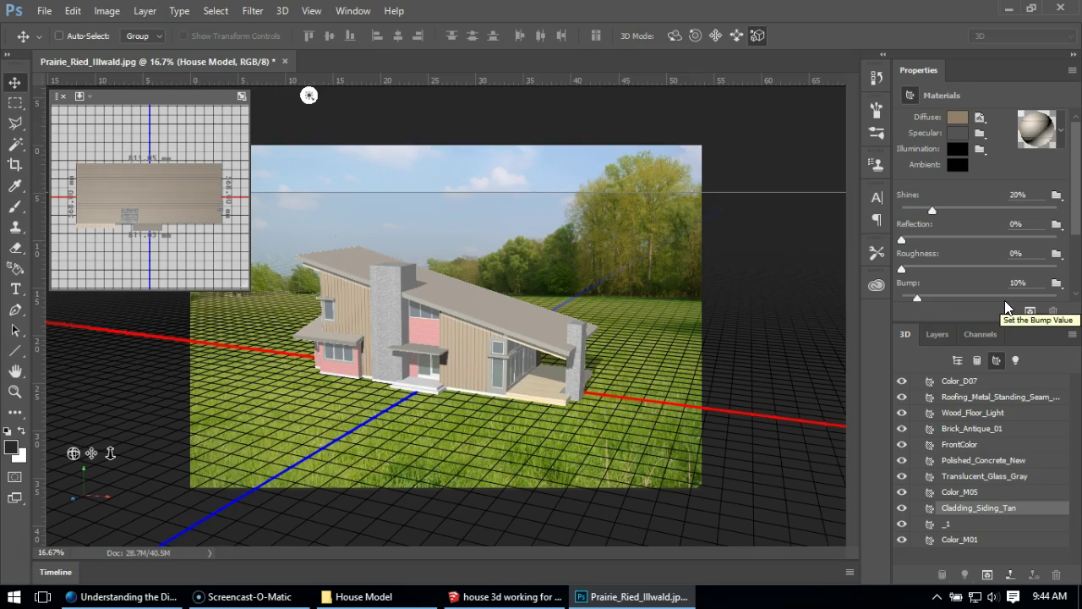
- Open Cladding_Siding_Tan.jpg from Export for Photoshop > House Model as a new document
left_click(38, 10)
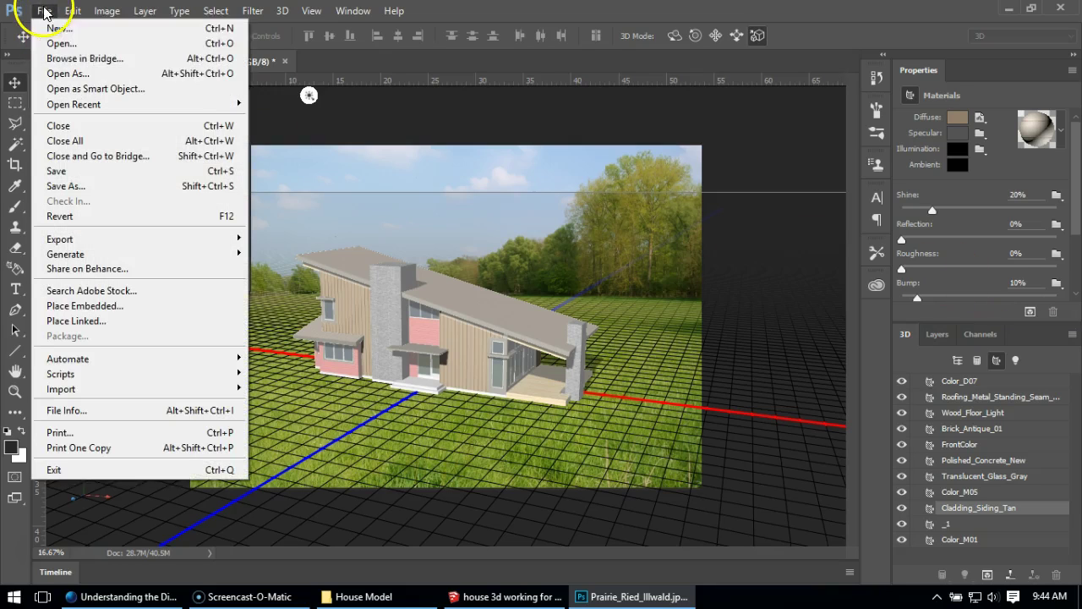
left_click(53, 43)
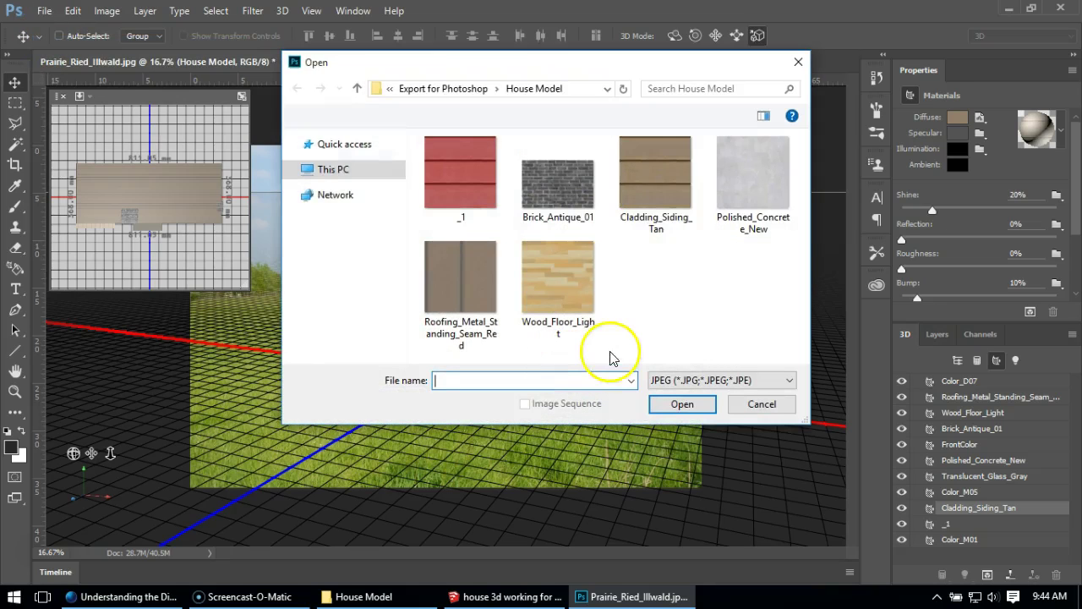
left_click(651, 178)
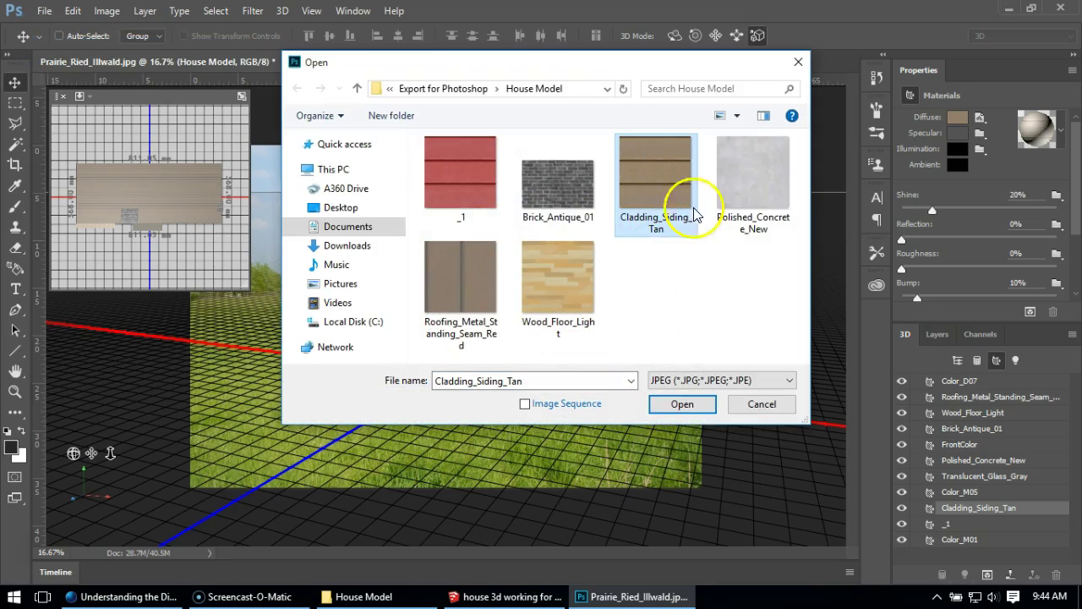
left_click(446, 88)
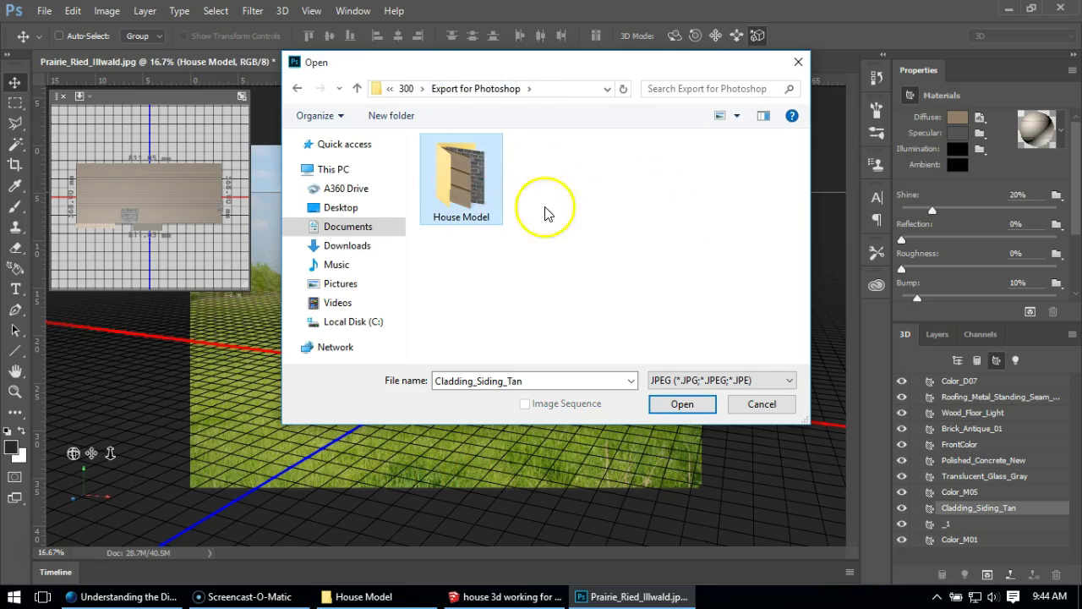
double_click(459, 181)
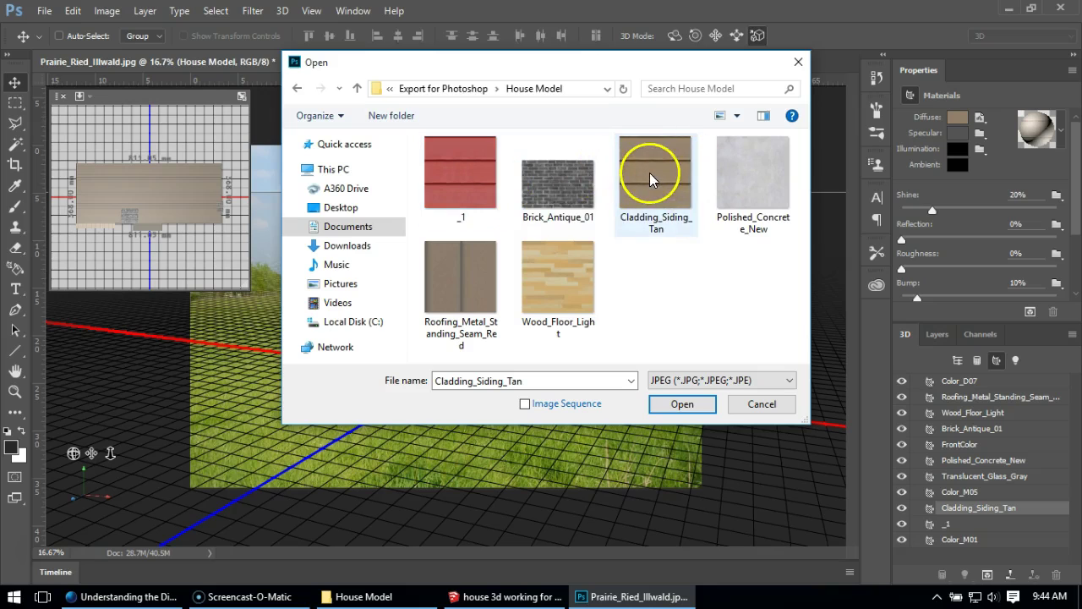
left_click(700, 380)
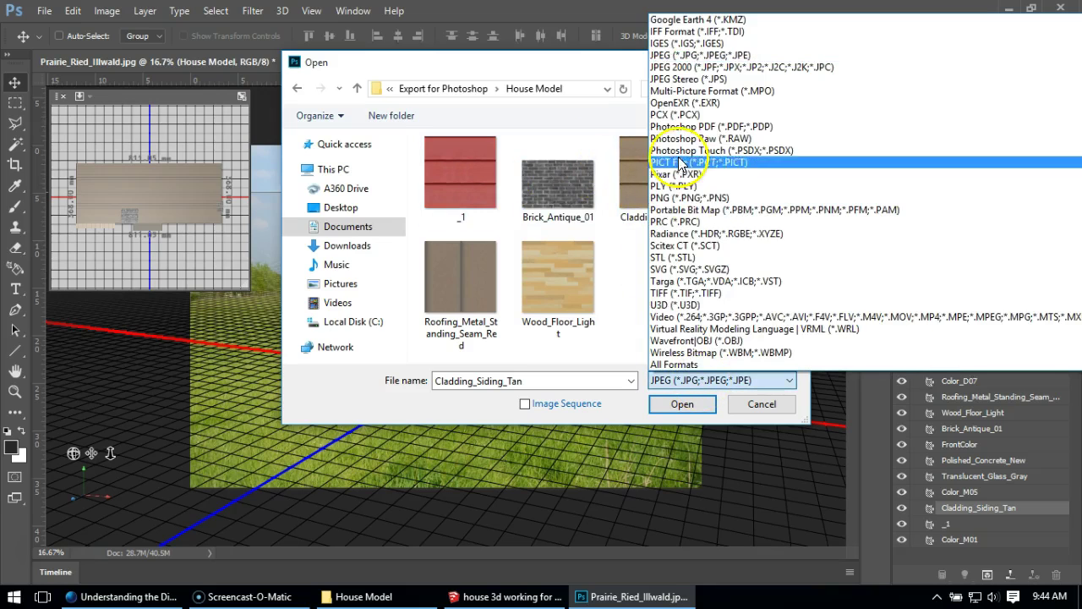
left_click(701, 56)
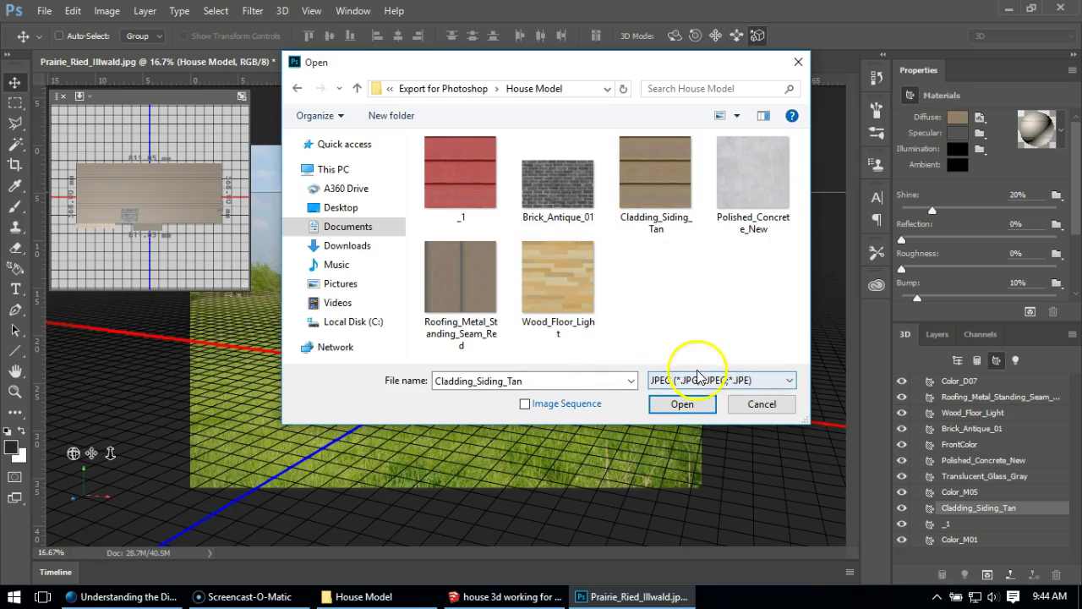
left_click(649, 180)
left_click(681, 405)
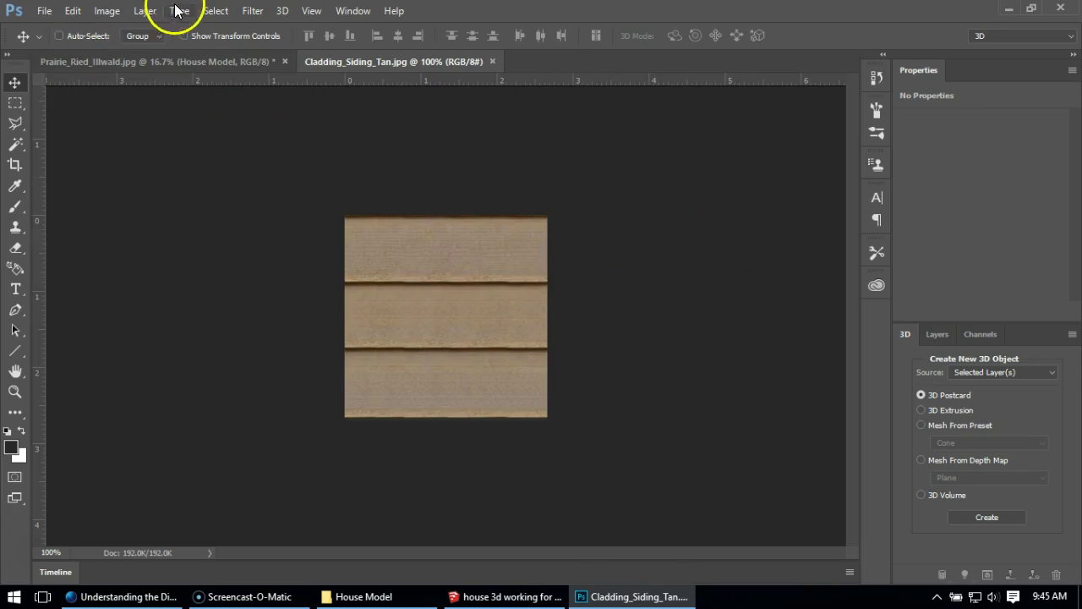
- Desaturate the siding texture to grey with Hue/Saturation at -100
left_click(100, 11)
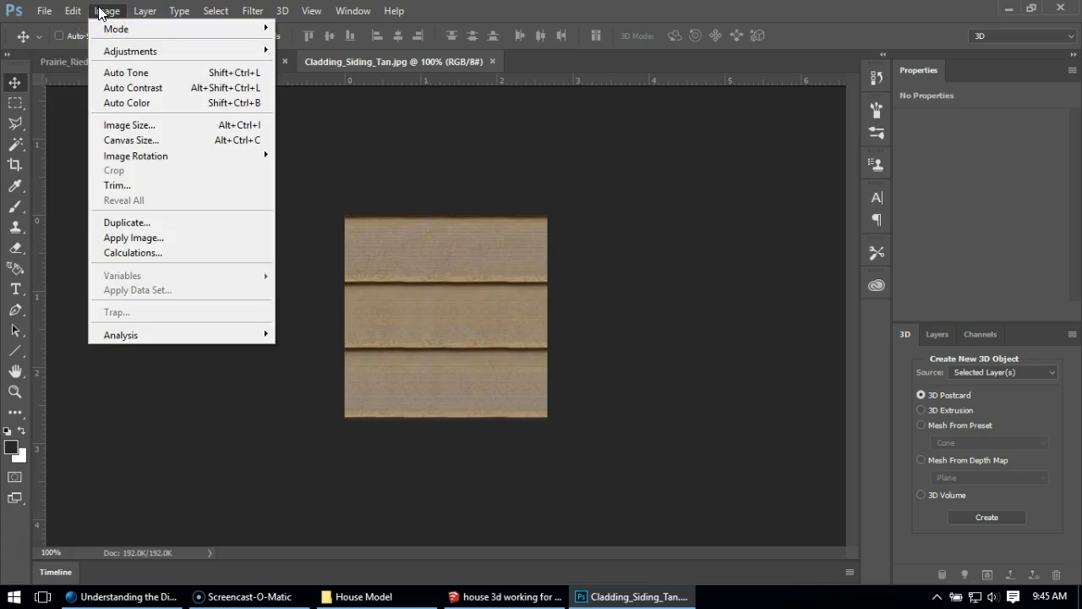
mouse_move(101, 52)
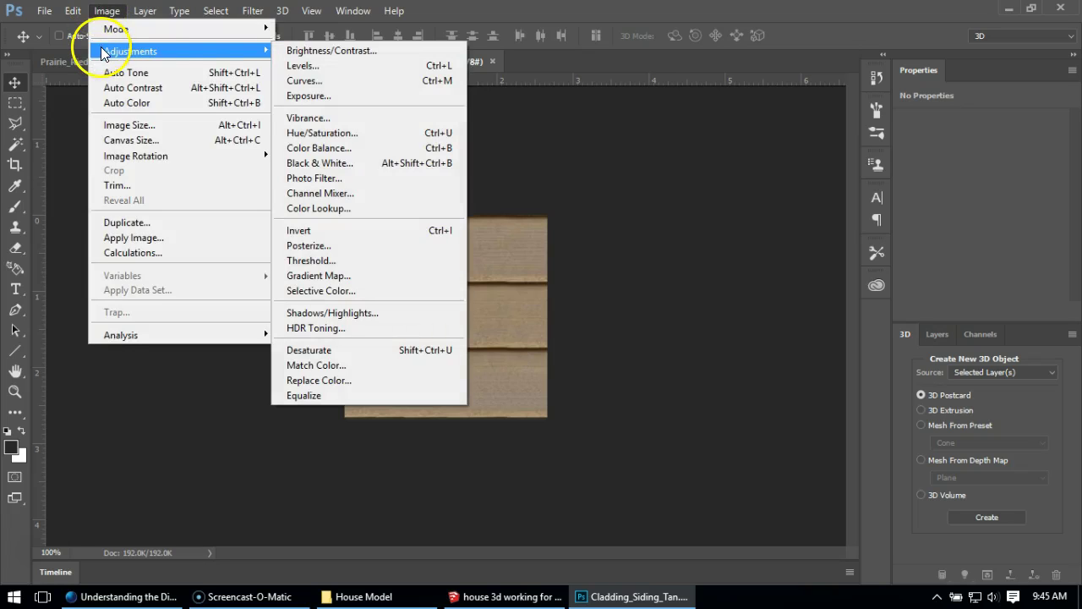
left_click(358, 133)
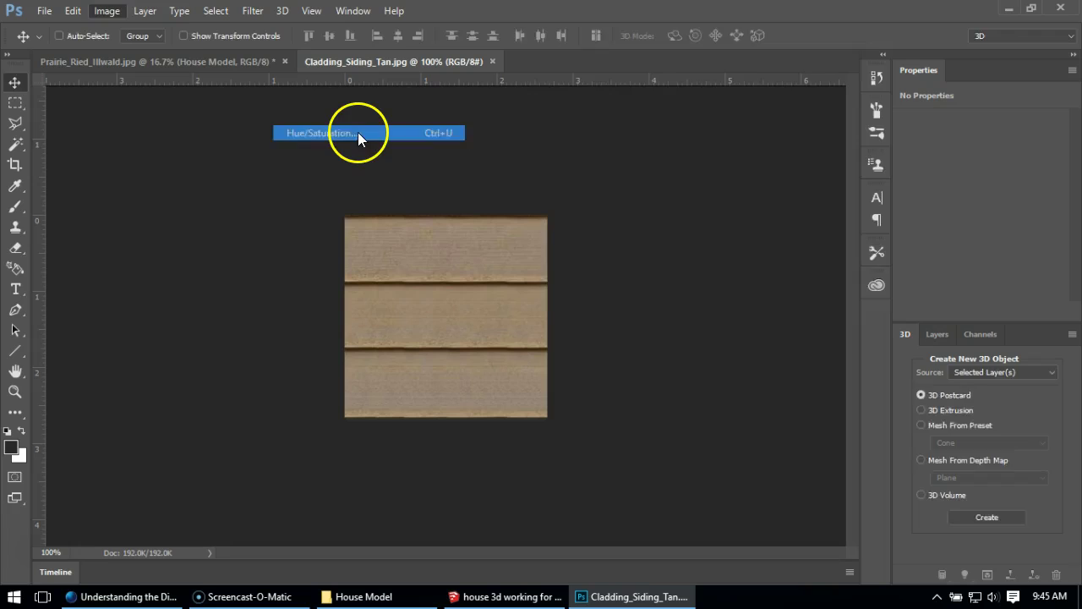
mouse_move(670, 231)
left_mouse_down()
mouse_move(550, 234)
mouse_move(682, 241)
mouse_move(669, 242)
left_mouse_up()
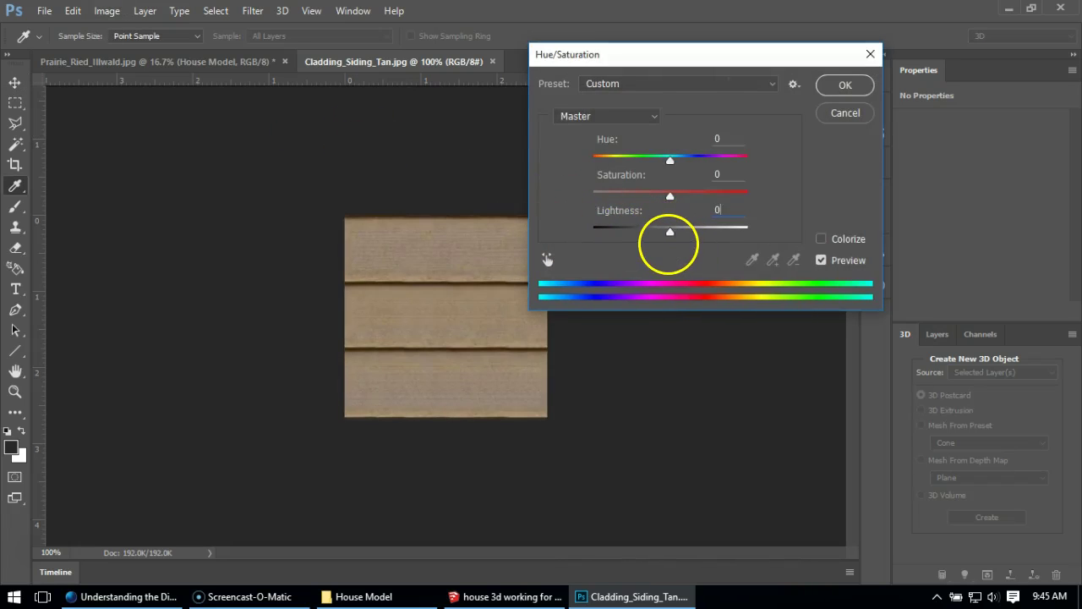
left_click_drag(667, 199, 521, 188)
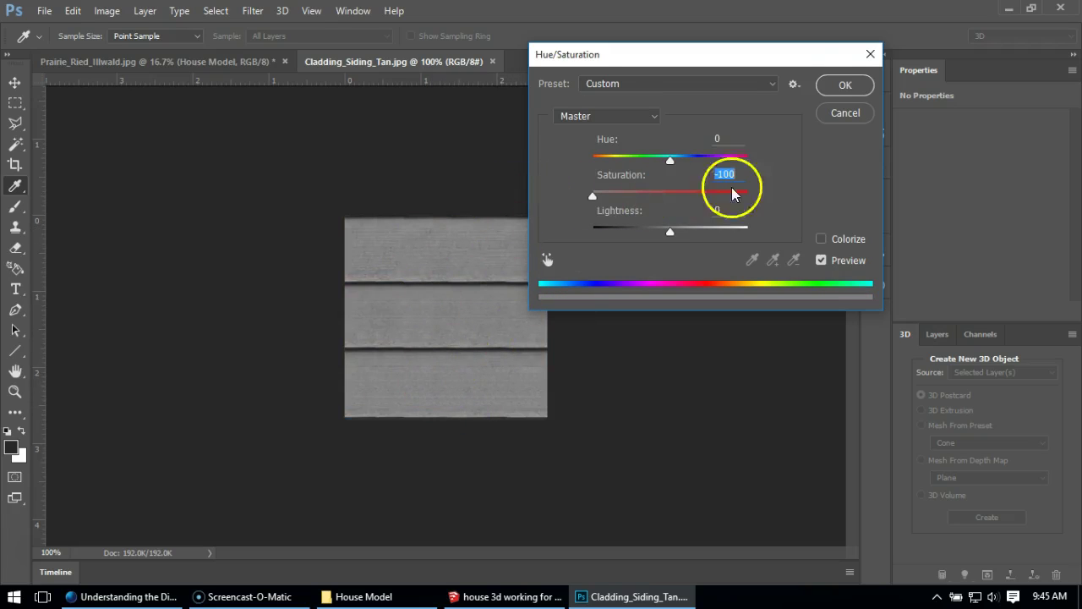
left_click(844, 84)
key("v")
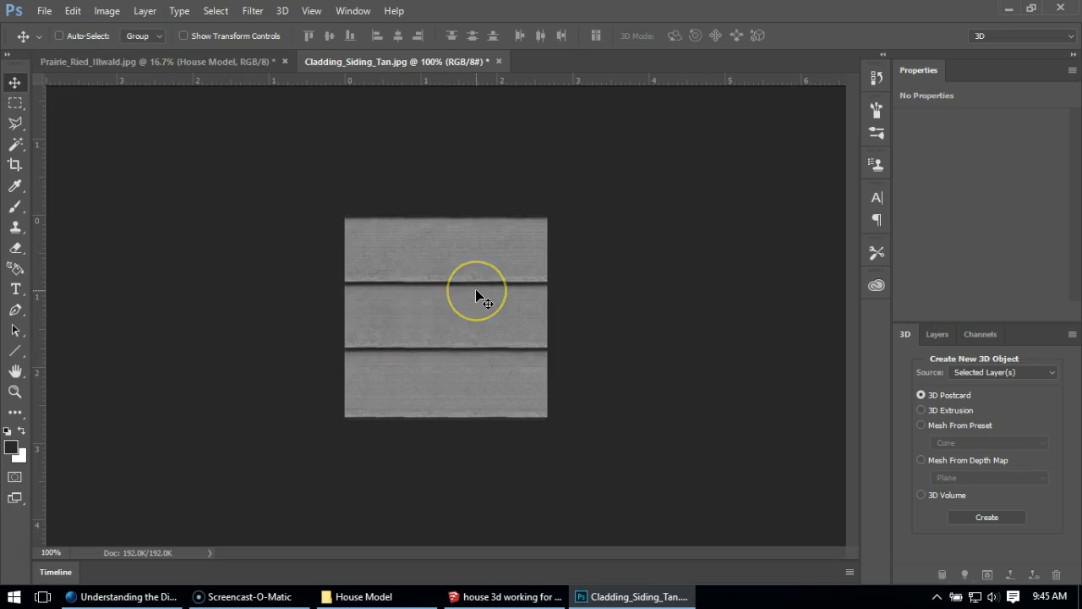
left_click_drag(475, 288, 368, 237)
- In Levels, sample the gray point on the top board and the black point in the groove
left_click(106, 11)
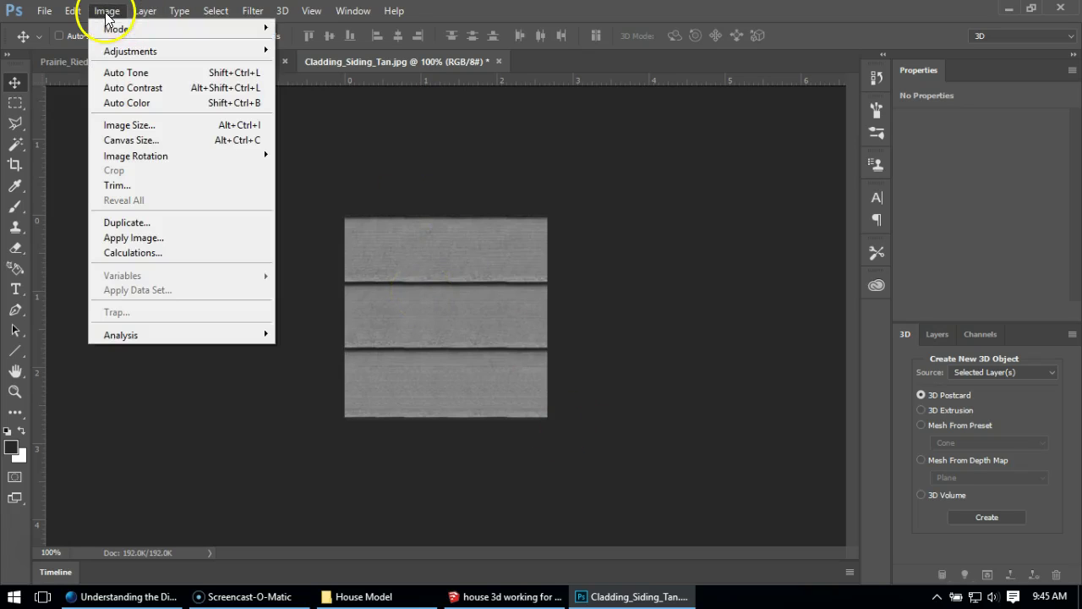
mouse_move(118, 51)
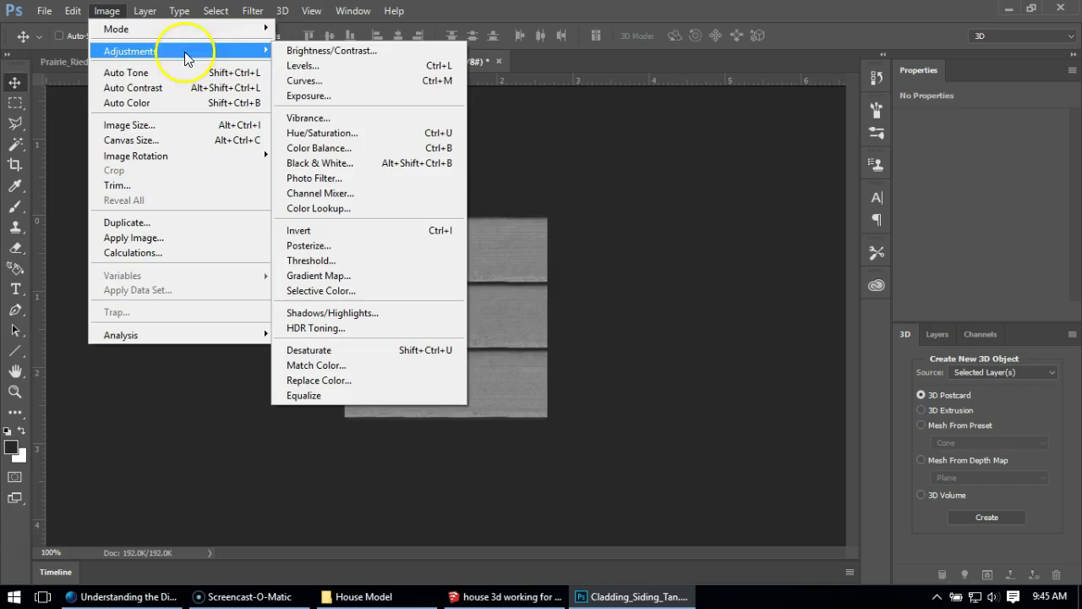
left_click(309, 75)
left_click_drag(207, 27, 733, 85)
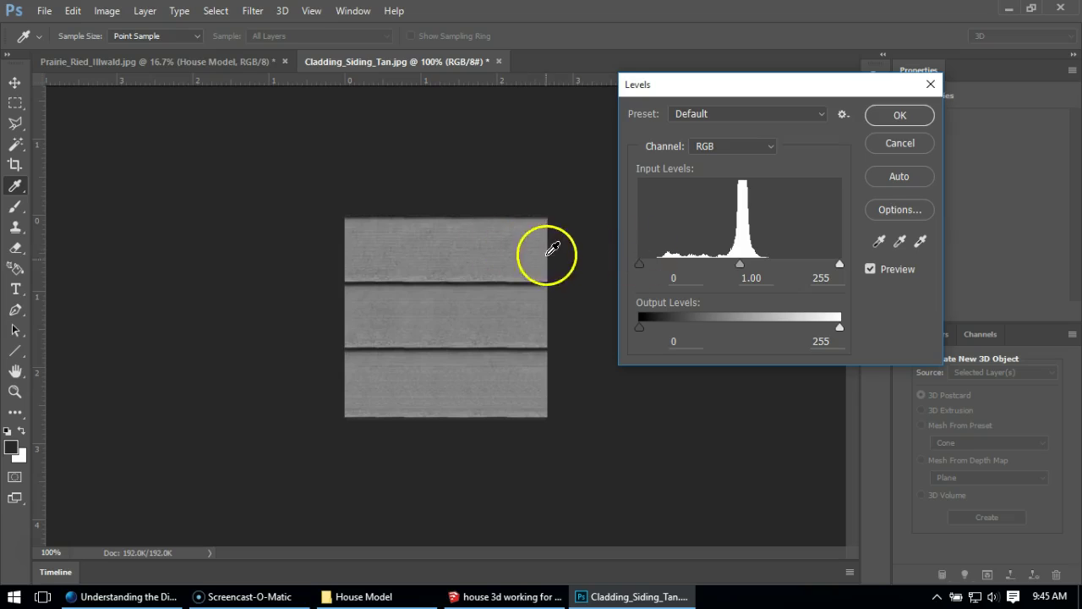
left_click(901, 243)
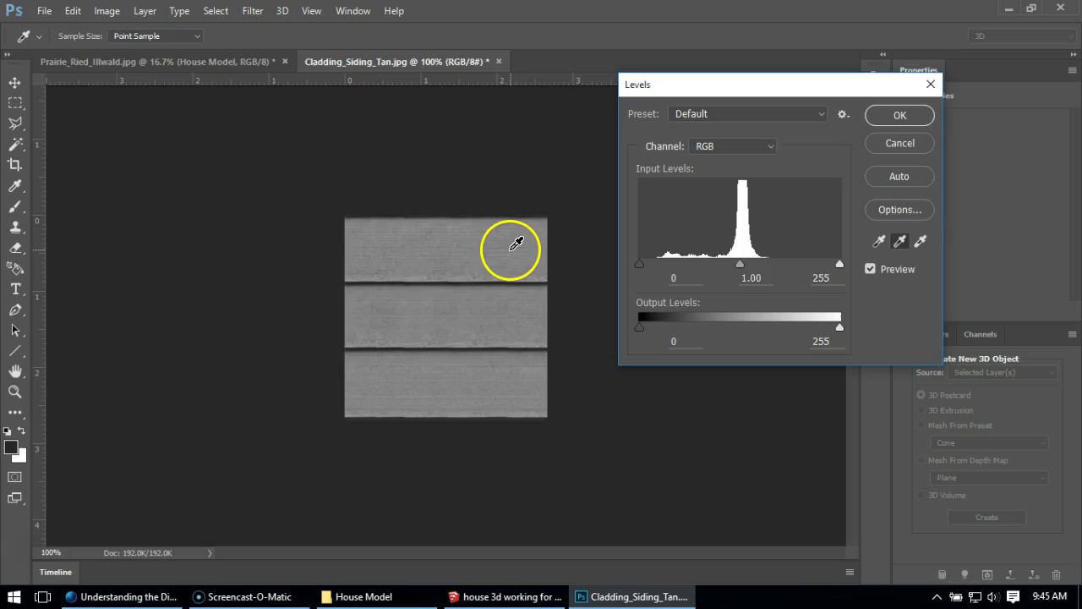
left_click(511, 248)
left_click(534, 254)
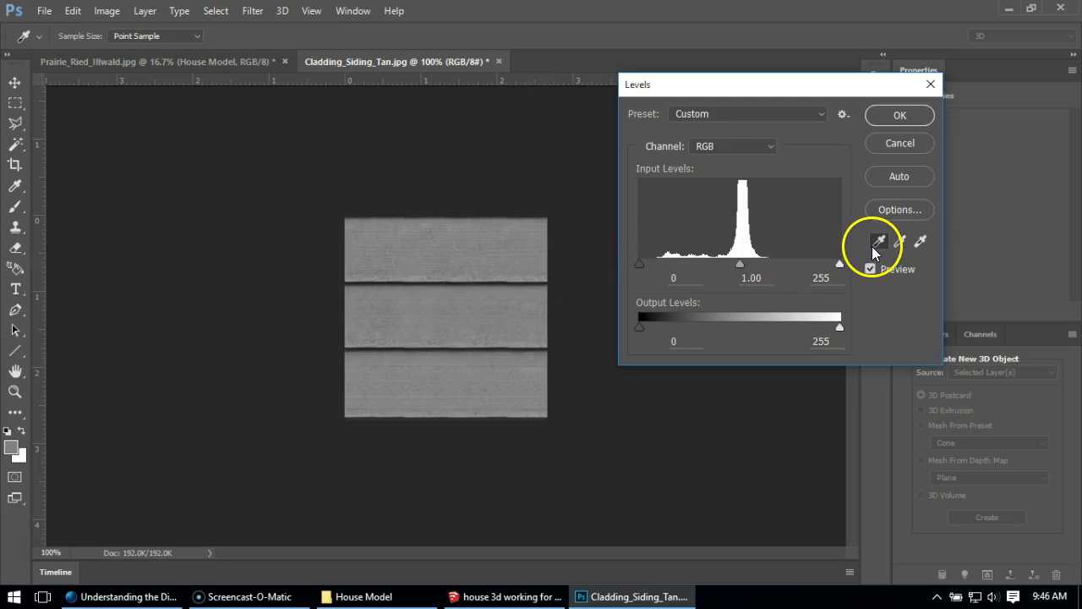
left_click(874, 244)
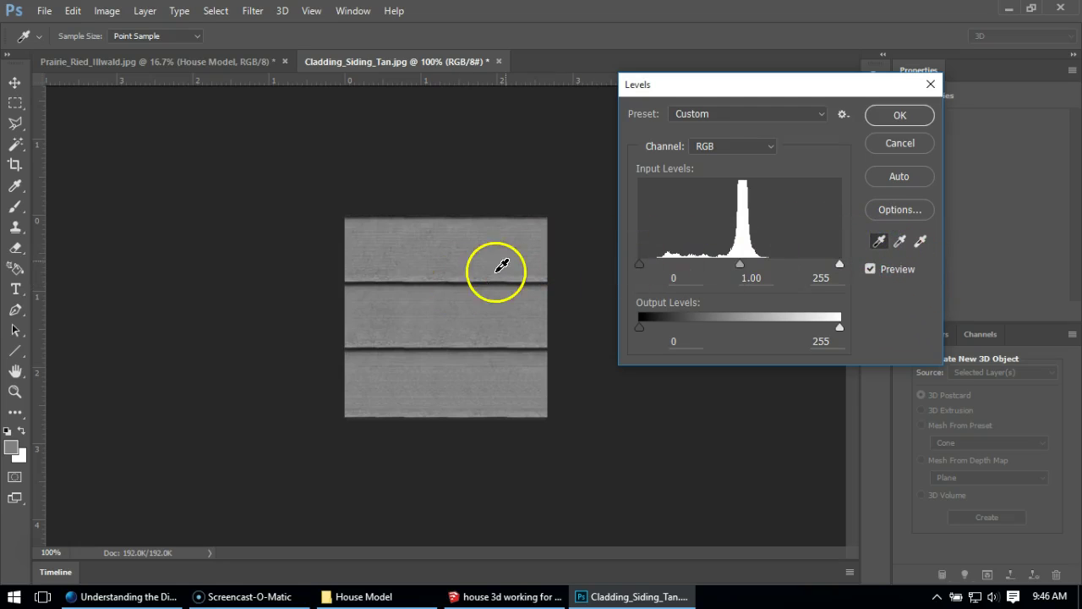
left_click(496, 277)
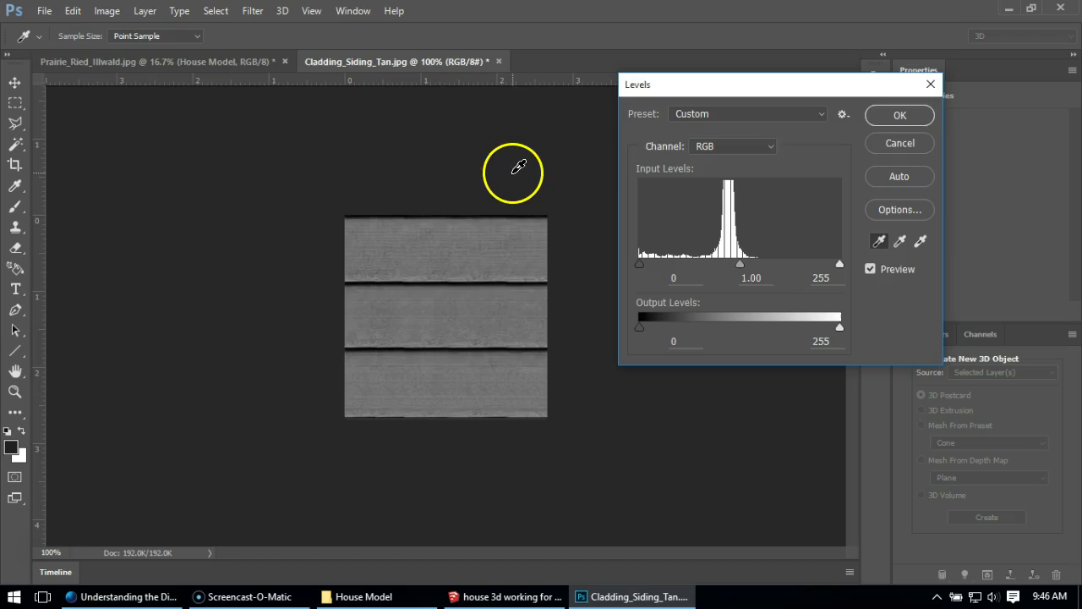
- Apply the Levels, save the texture as the JPEG 'siding bump', and return to the house document
left_click(903, 113)
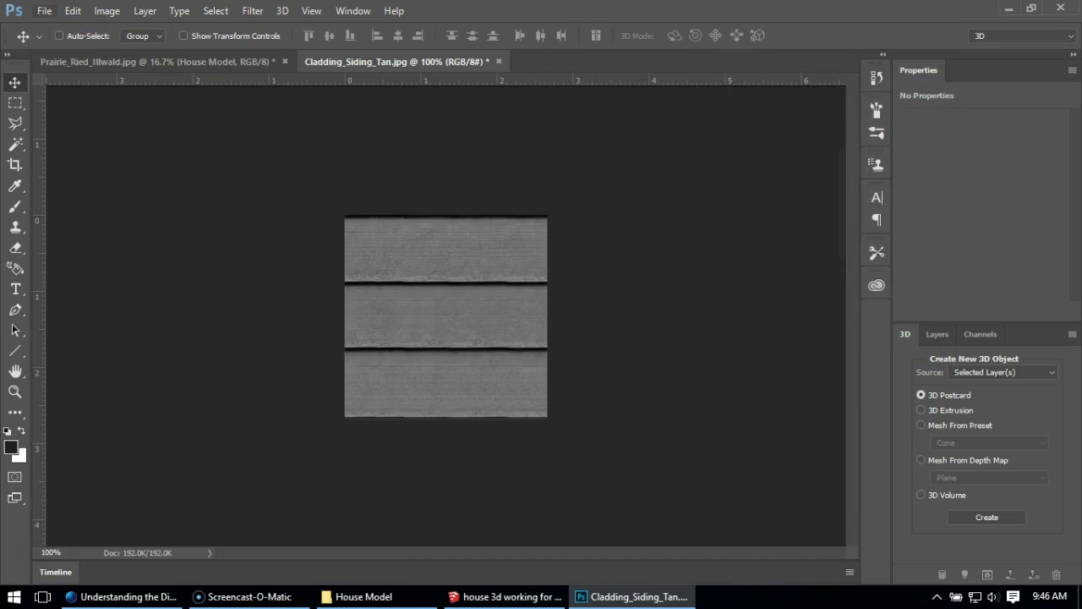
left_click(44, 10)
left_click(80, 185)
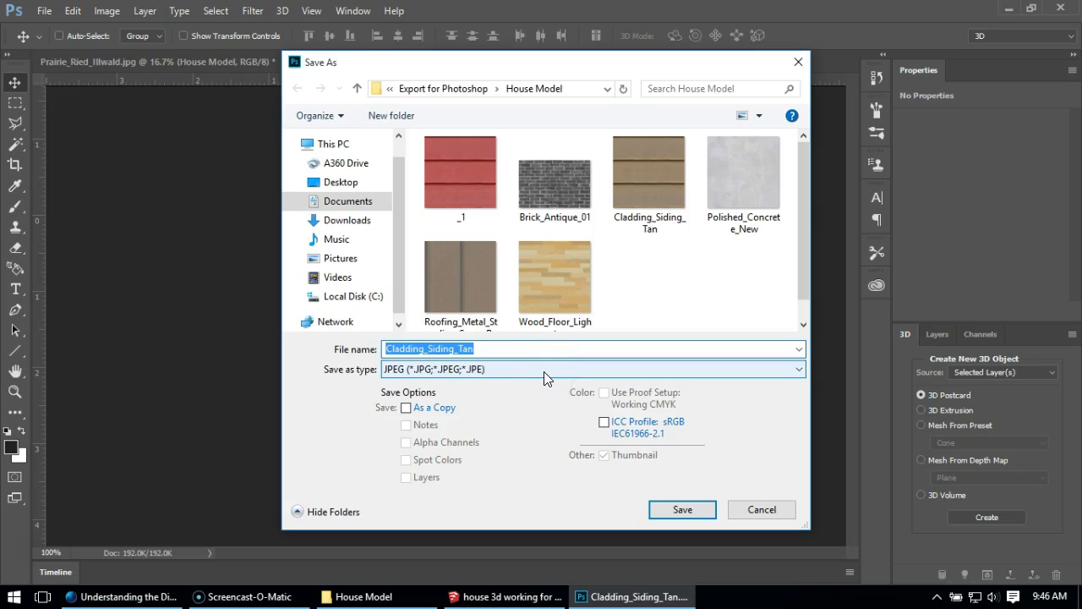
type("siding bump")
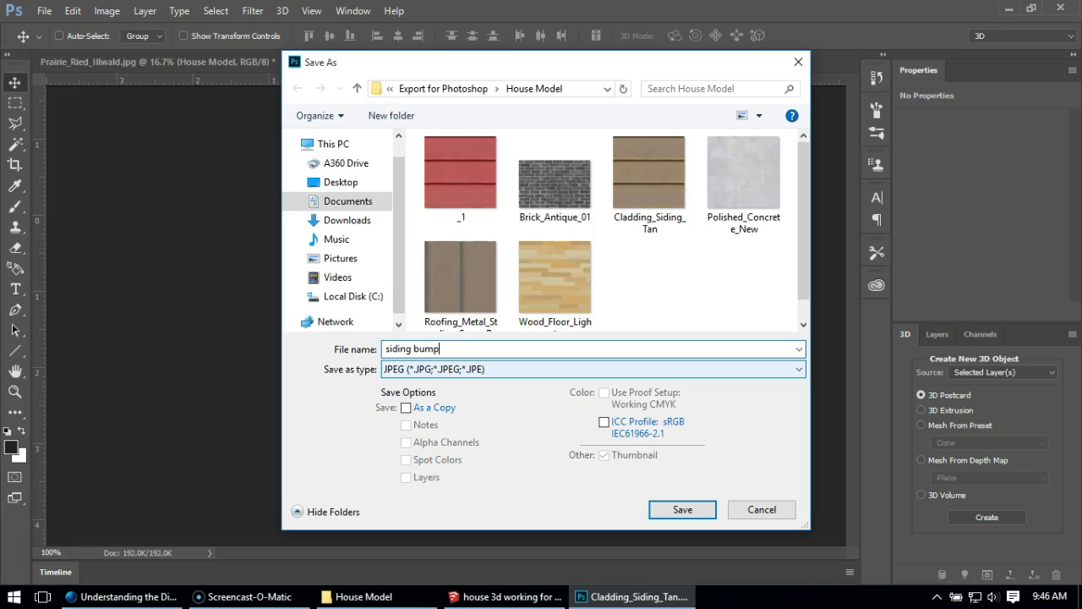
left_click(682, 509)
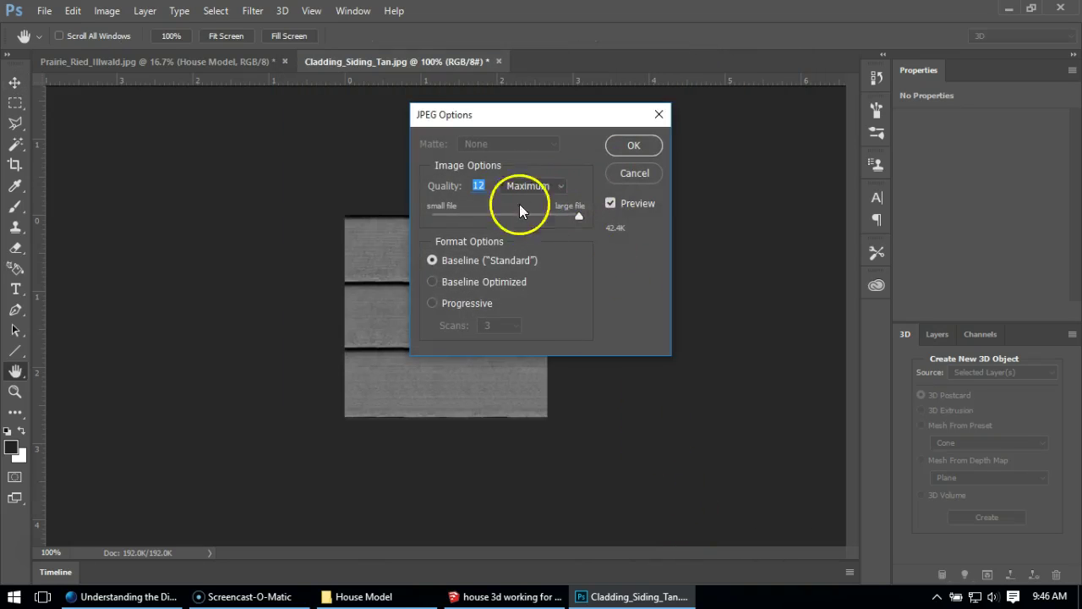
left_click(609, 148)
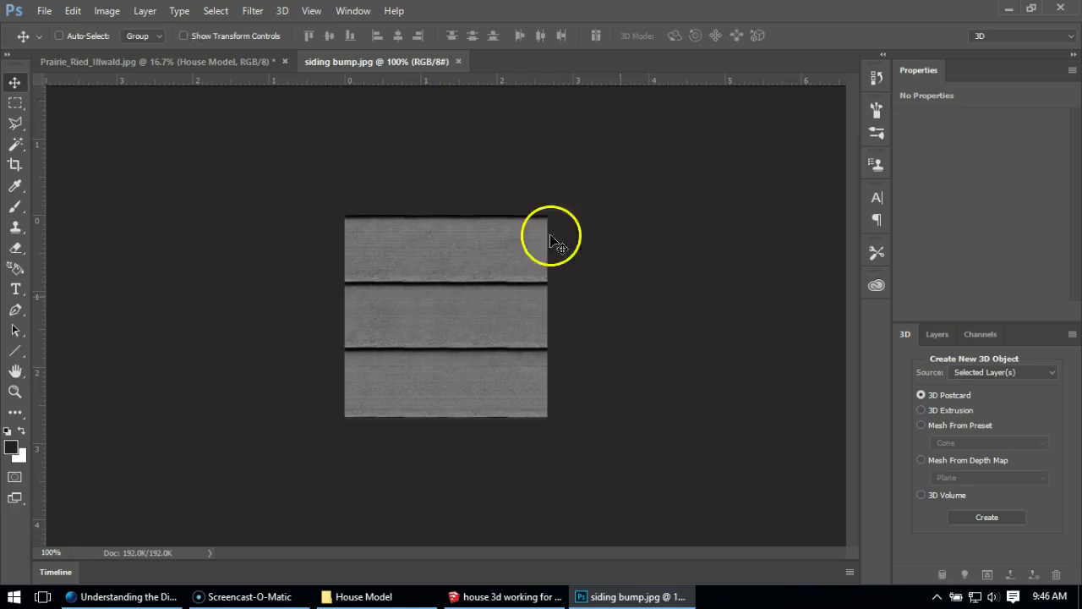
left_click(197, 60)
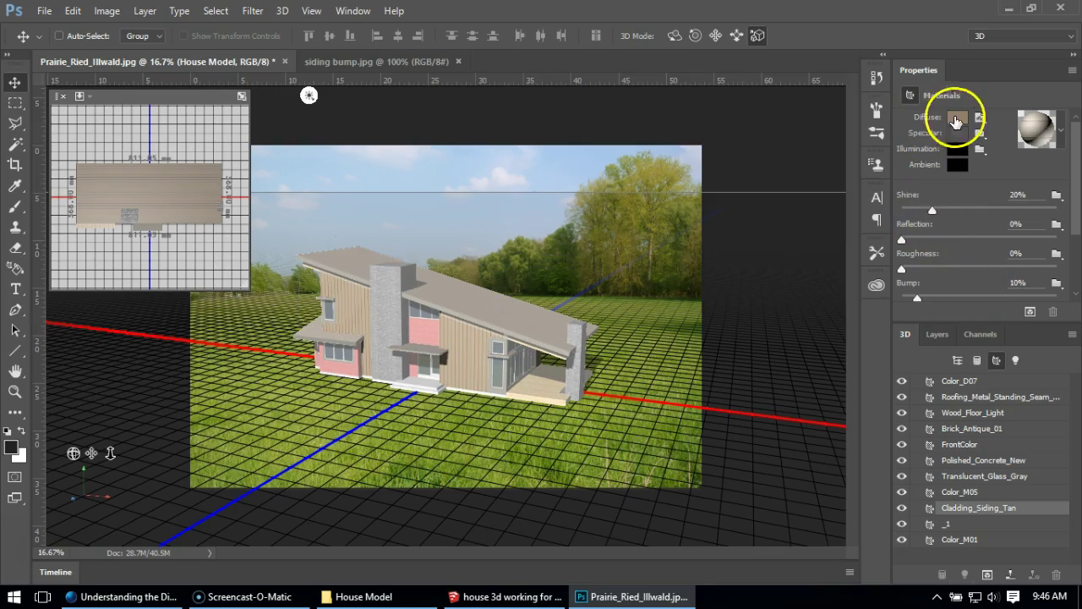
- Load siding bump.jpg as the Bump texture of the Cladding_Siding_Tan material
left_click(1057, 284)
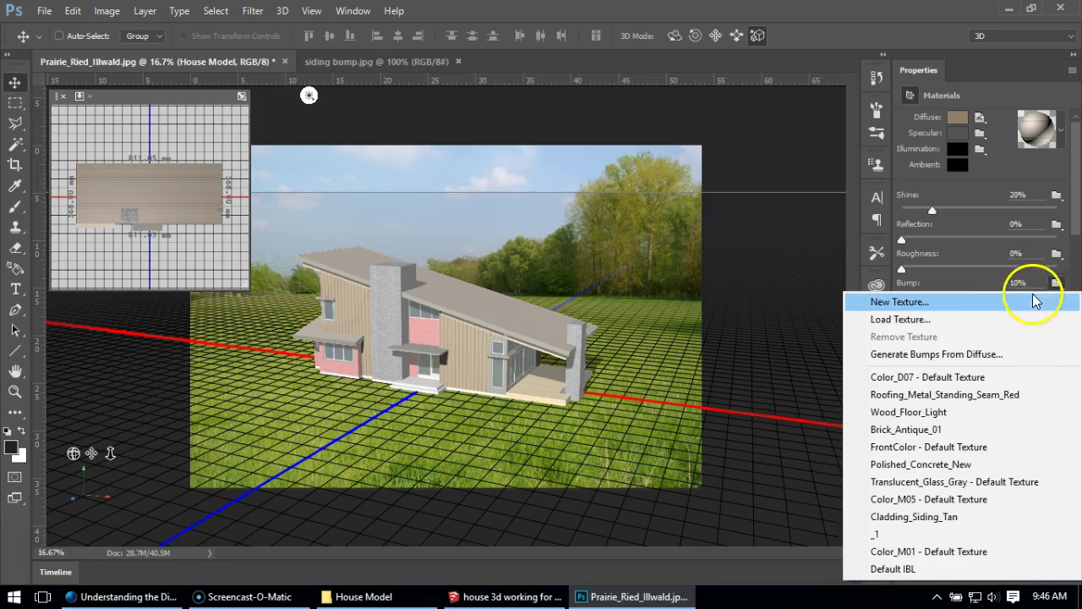
left_click(960, 320)
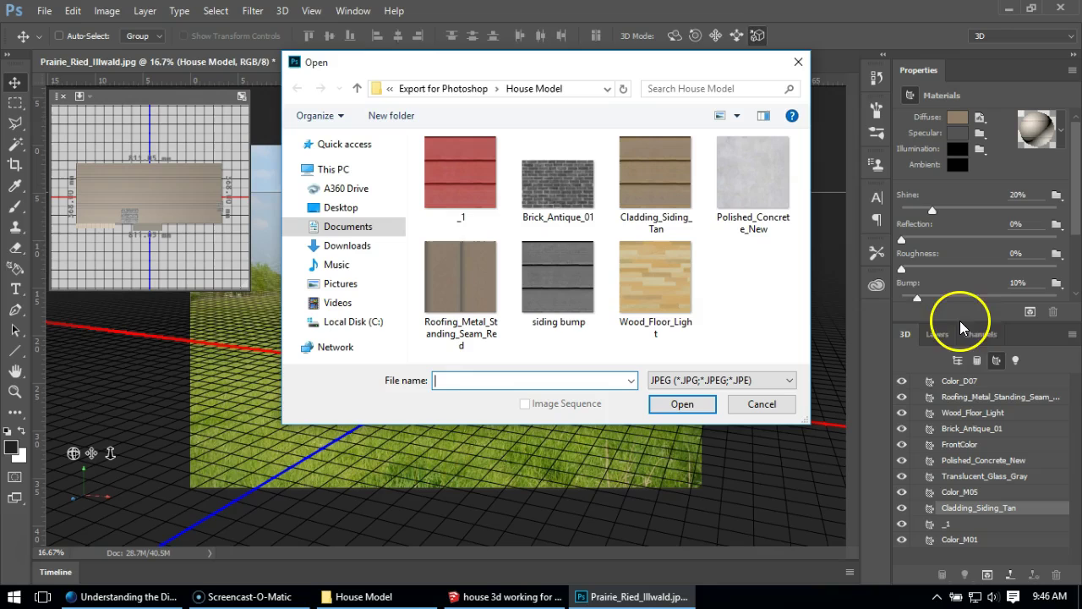
left_click(580, 285)
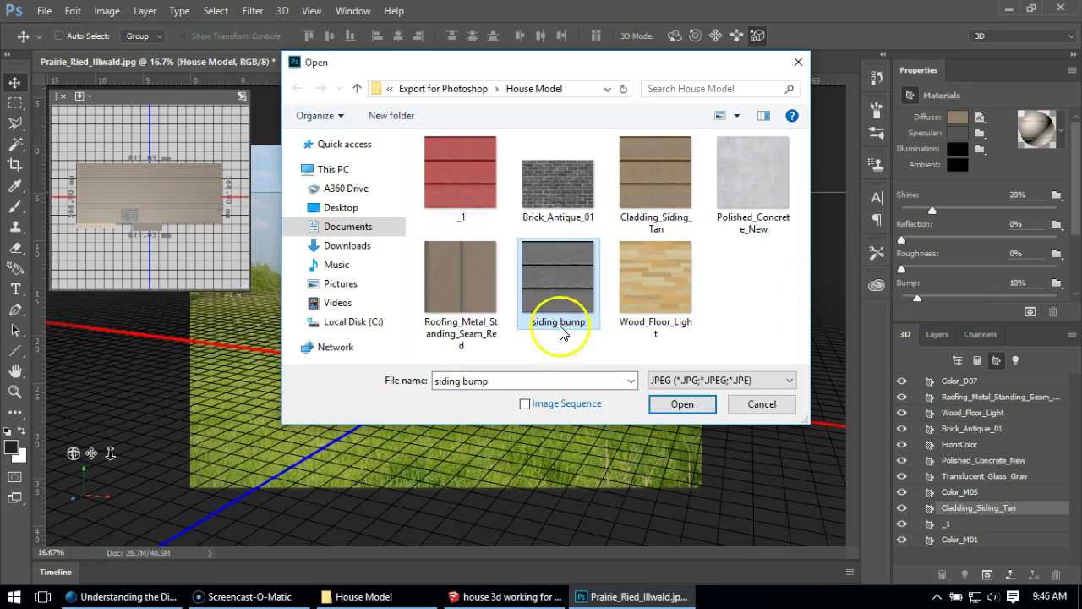
left_click(693, 404)
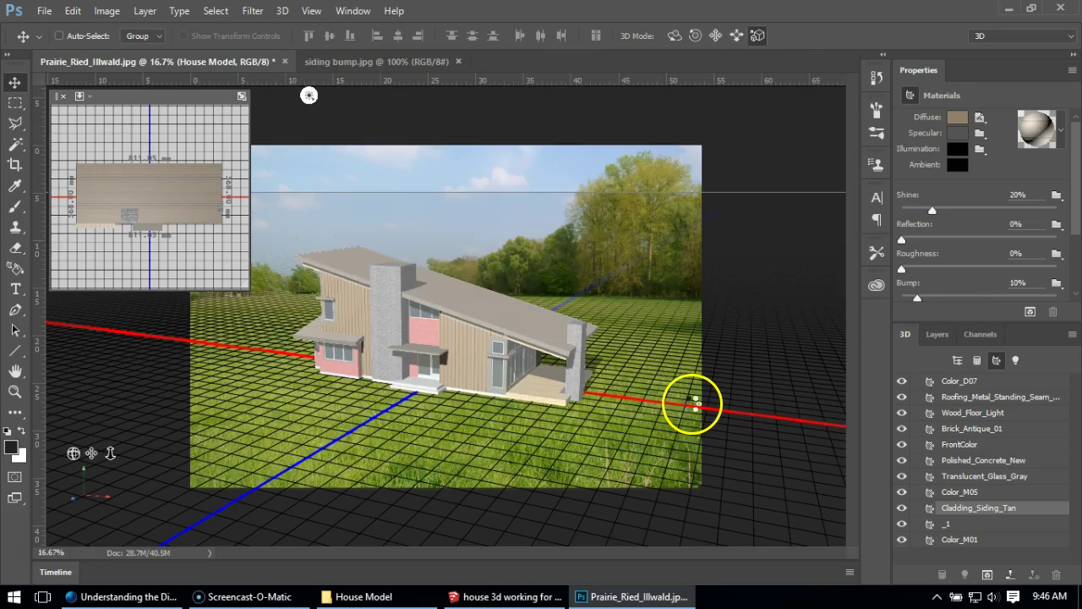
left_click(474, 332)
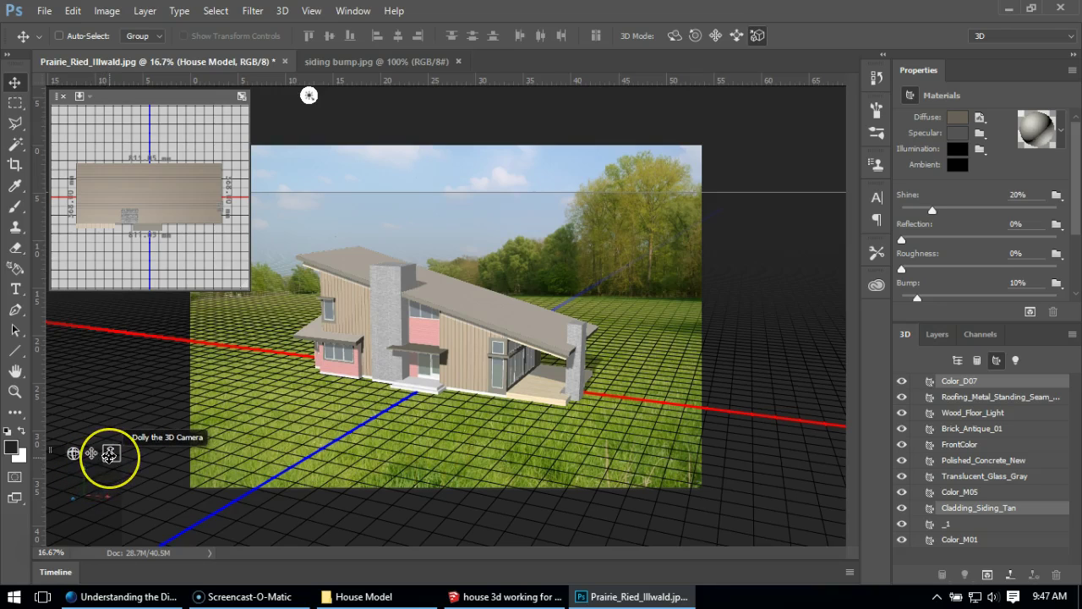
- Move in close on the tan siding wall and tune the Bump strength, ending near 25%
left_click_drag(109, 455, 133, 605)
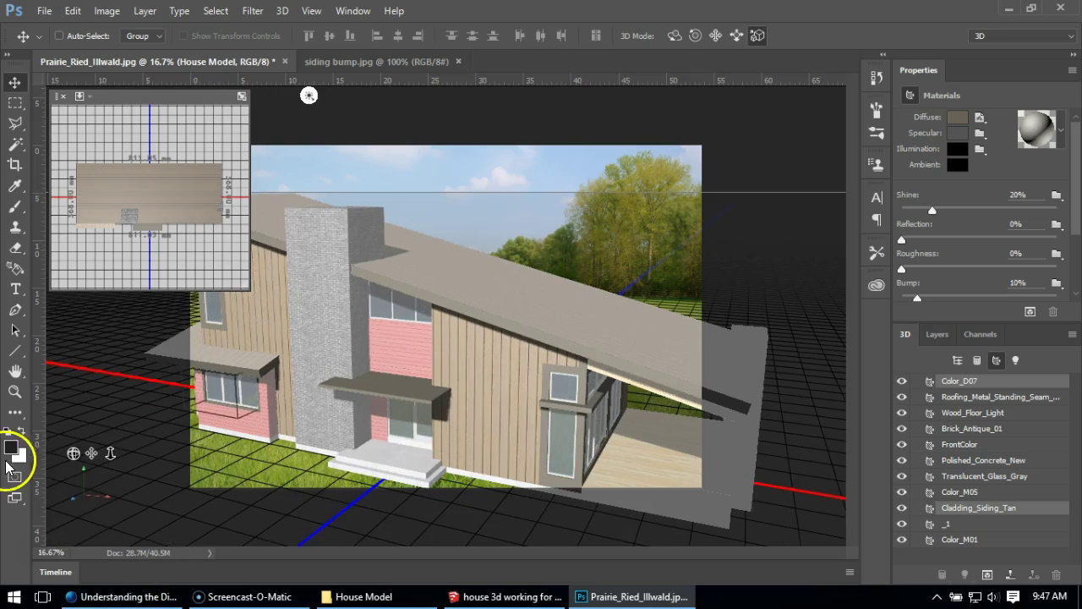
left_click_drag(74, 454, 114, 541)
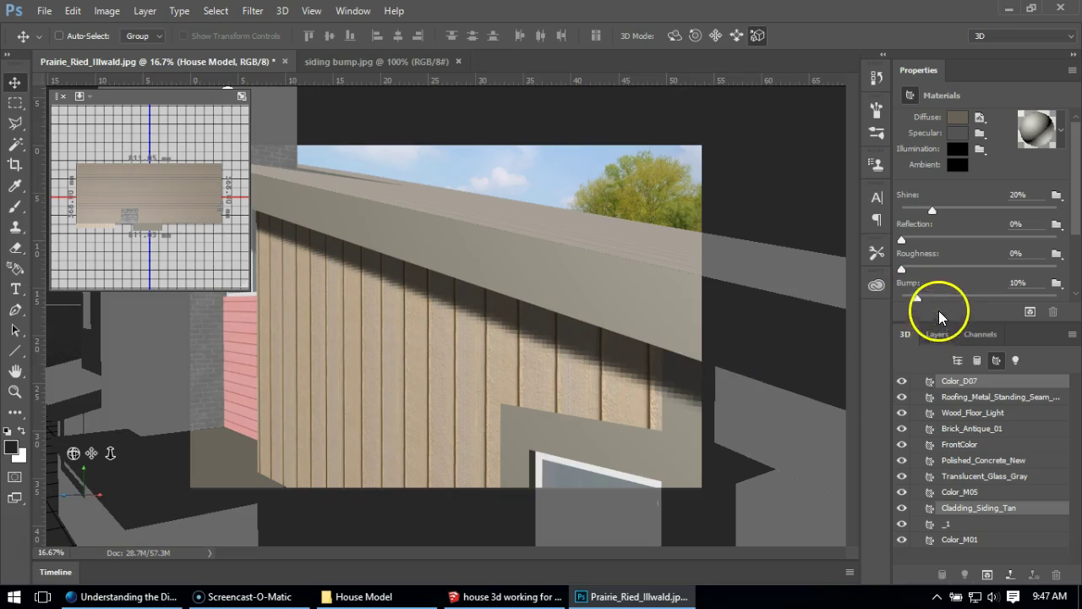
left_click_drag(916, 297, 1031, 297)
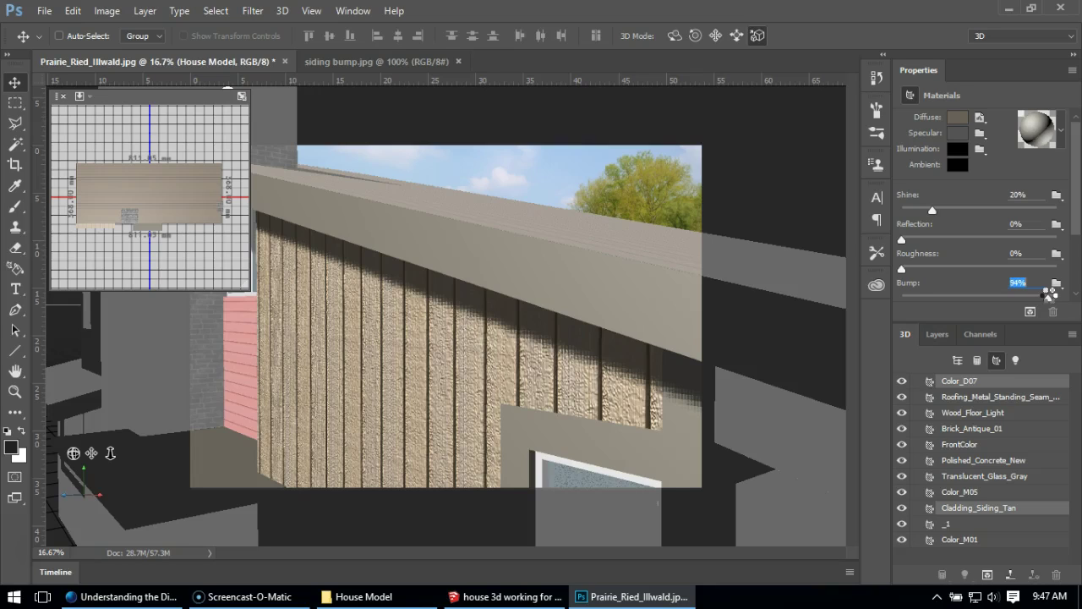
left_click_drag(1030, 297, 918, 295)
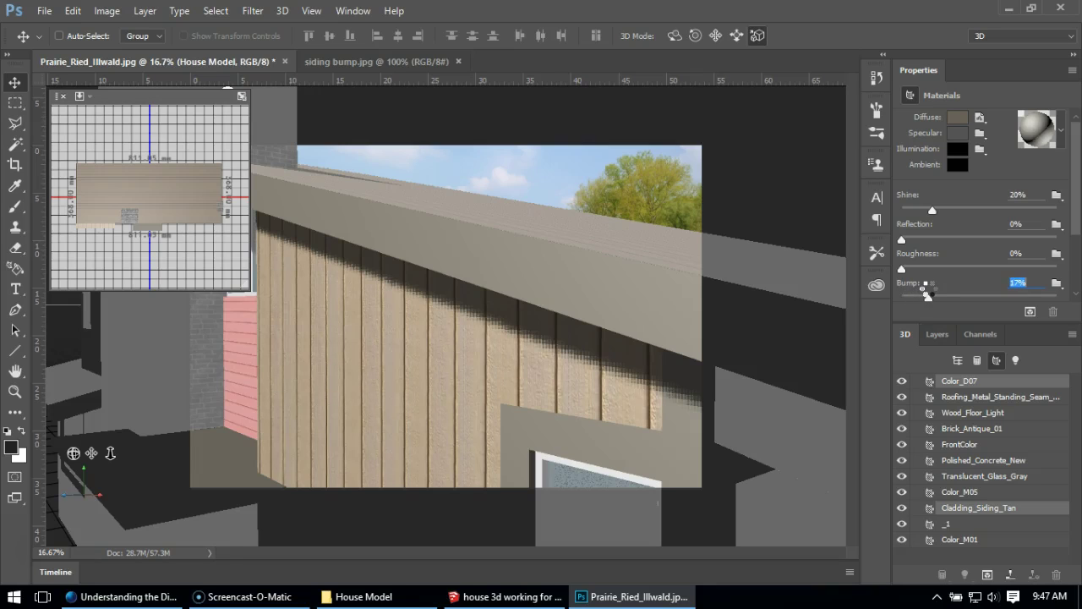
left_click(930, 298)
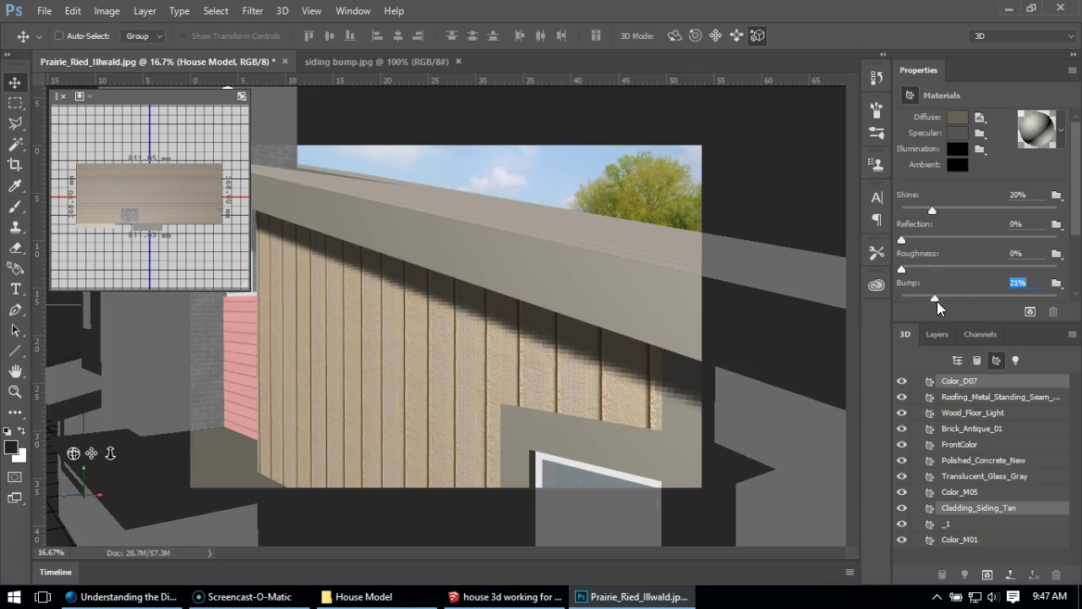
left_click_drag(939, 307, 948, 300)
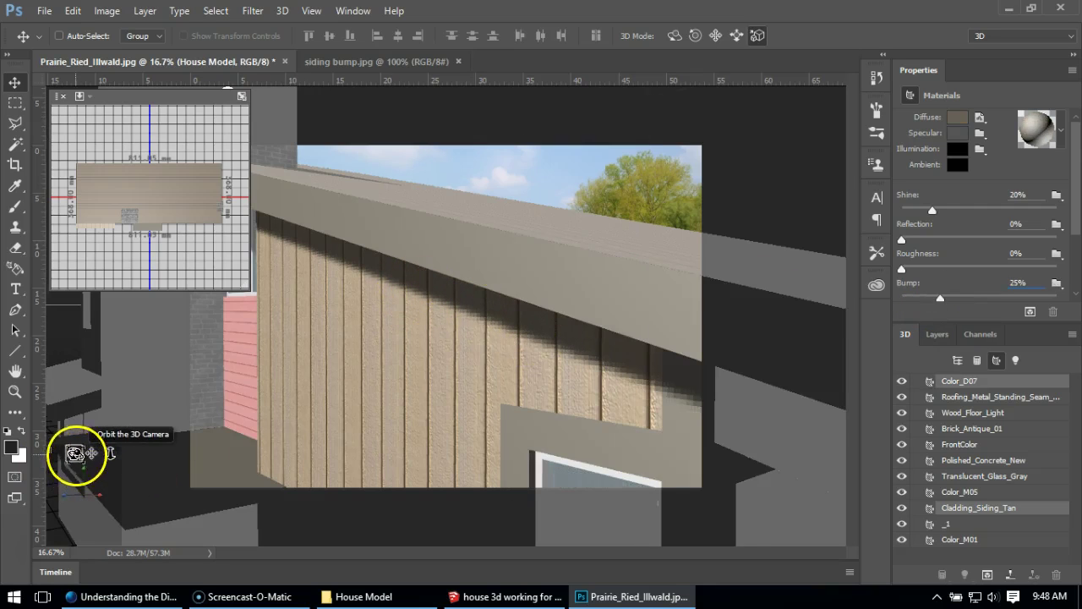
- Orbit around the house to inspect the bumped siding and roof from above, selecting the chimney
left_click_drag(77, 452, 321, 448)
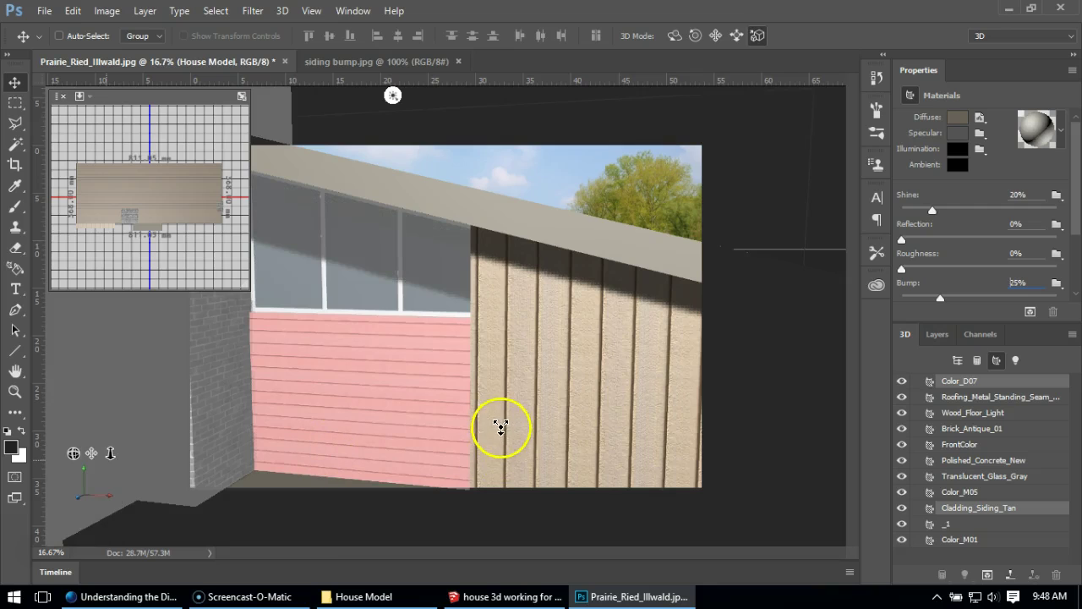
left_click_drag(75, 453, 132, 372)
left_click(312, 239)
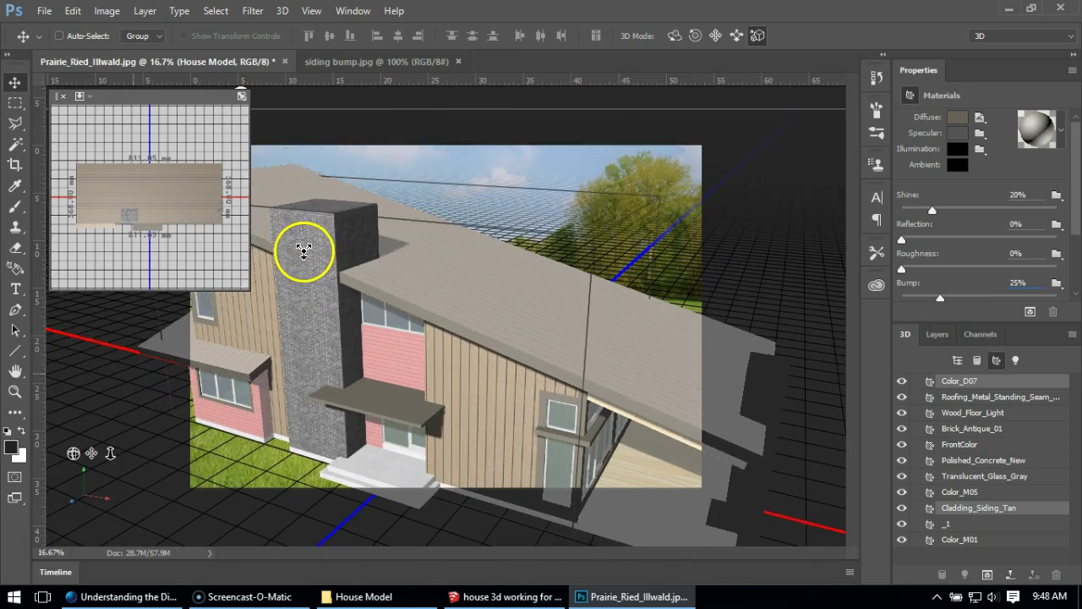